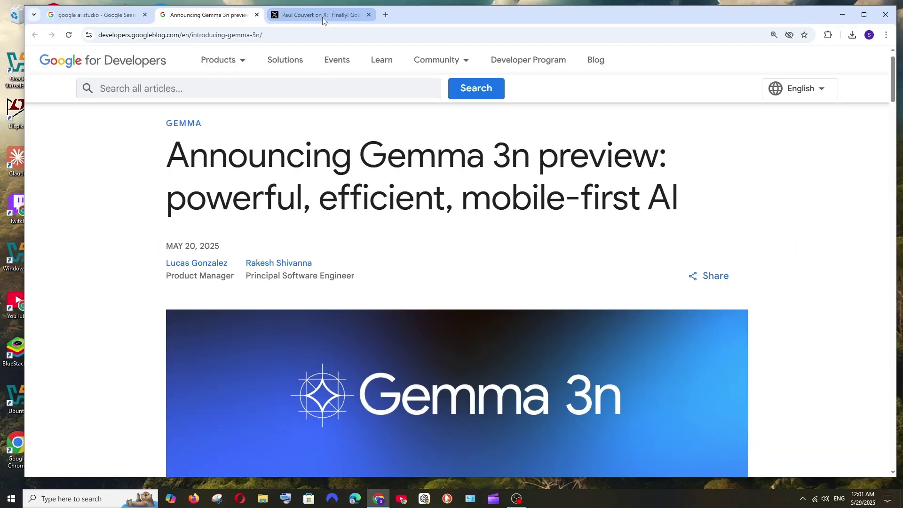
Step: Switch to the X post about Google's offline on-device AI app
{"action": "left_click", "coordinate": [323, 17]}
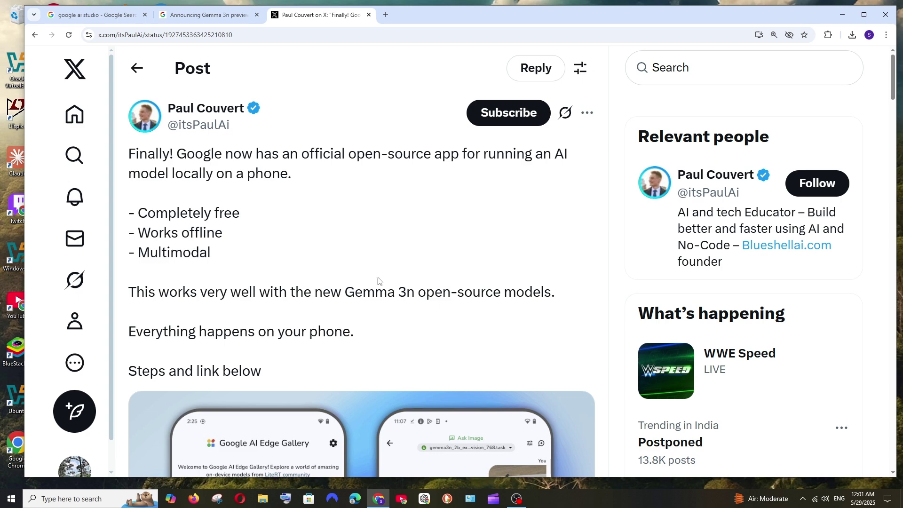
{"action": "scroll", "coordinate": [289, 311], "scroll_direction": "down", "scroll_amount": 3}
{"action": "scroll", "coordinate": [310, 290], "scroll_direction": "down", "scroll_amount": 3}
{"action": "scroll", "coordinate": [321, 276], "scroll_direction": "down", "scroll_amount": 1}
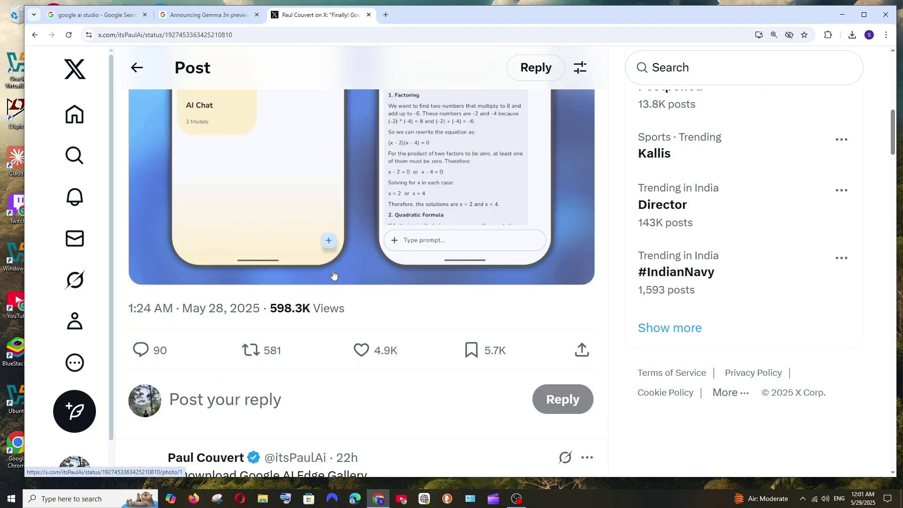
{"action": "scroll", "coordinate": [328, 275], "scroll_direction": "down", "scroll_amount": 4}
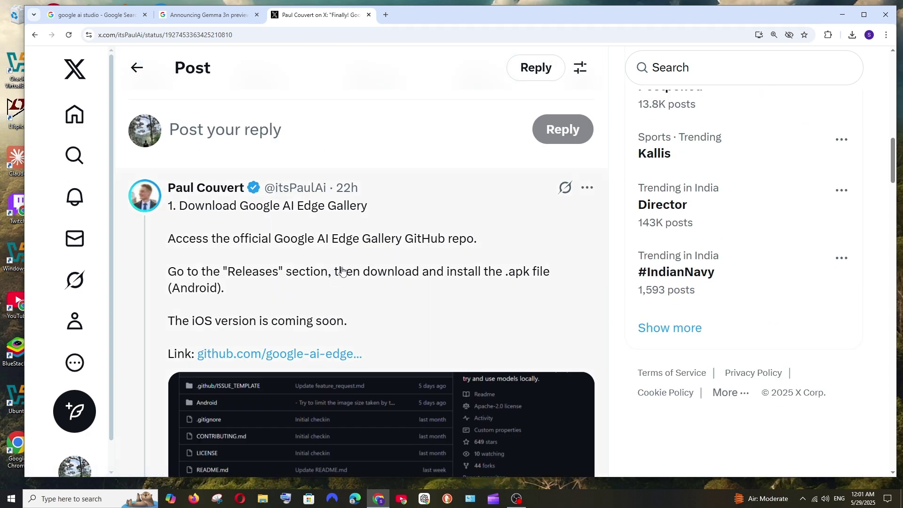
{"action": "scroll", "coordinate": [344, 273], "scroll_direction": "down", "scroll_amount": 3}
{"action": "scroll", "coordinate": [344, 273], "scroll_direction": "down", "scroll_amount": 3}
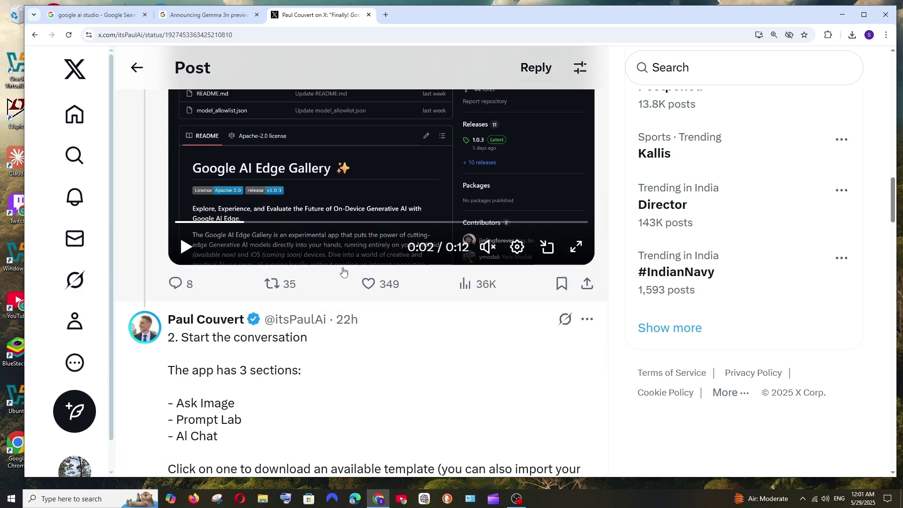
{"action": "scroll", "coordinate": [344, 273], "scroll_direction": "down", "scroll_amount": 2}
Step: Go back to the gemma 3n X search, then return to the Gemma 3n announcement tab
{"action": "key", "text": "alt+Left"}
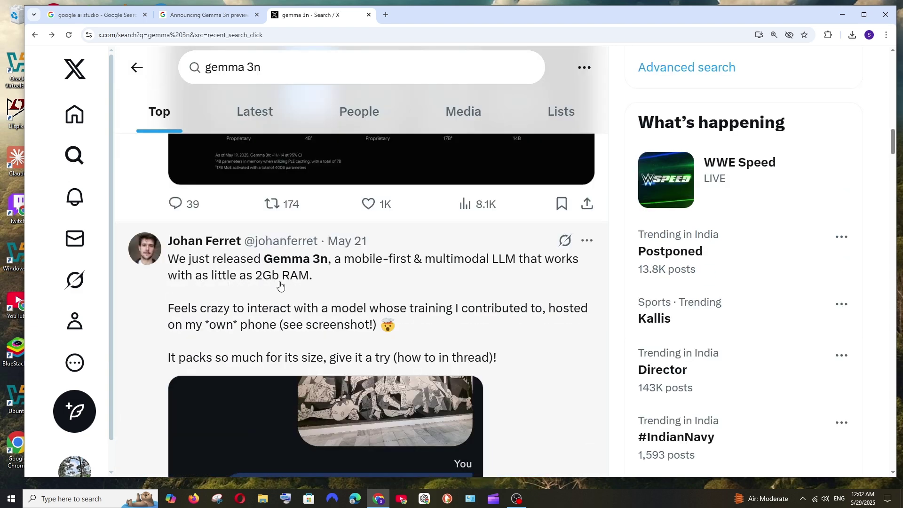
{"action": "scroll", "coordinate": [291, 286], "scroll_direction": "down", "scroll_amount": 1}
{"action": "scroll", "coordinate": [291, 286], "scroll_direction": "down", "scroll_amount": 2}
{"action": "scroll", "coordinate": [314, 283], "scroll_direction": "up", "scroll_amount": 1}
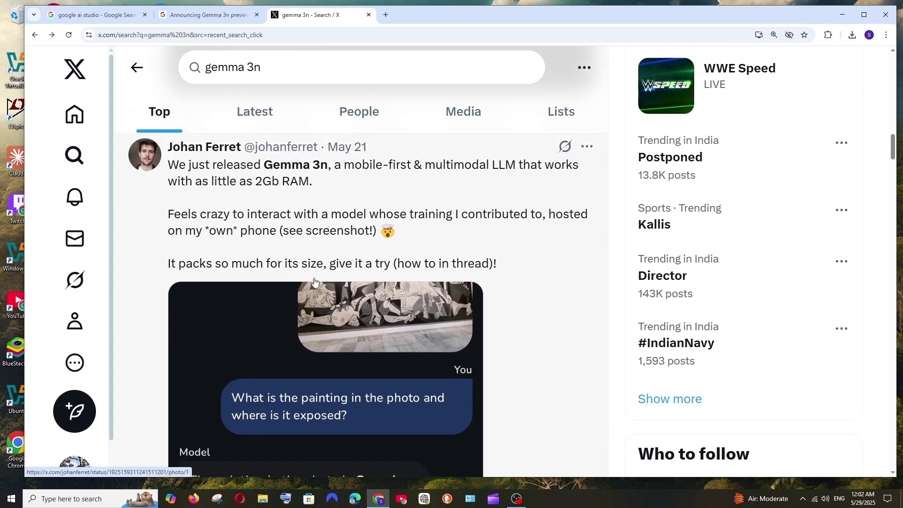
{"action": "key", "text": "ctrl+shift+Tab"}
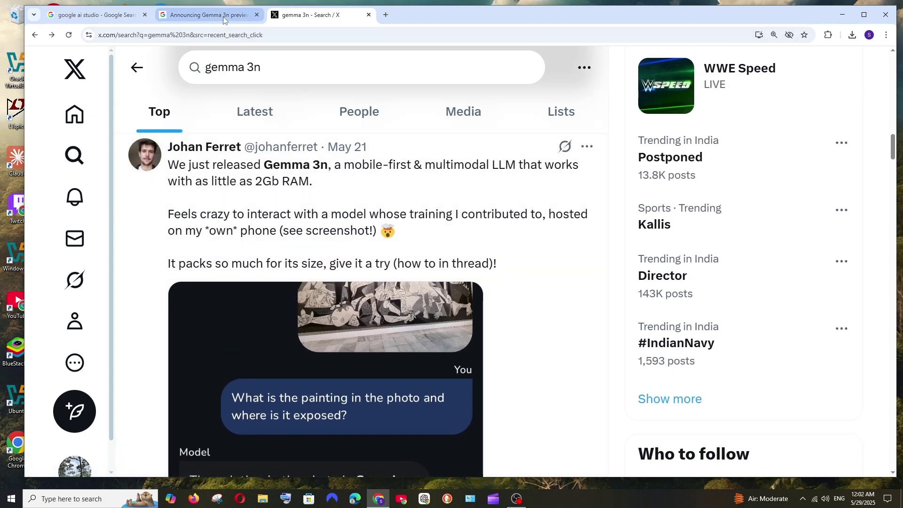
{"action": "scroll", "coordinate": [361, 307], "scroll_direction": "down", "scroll_amount": 5}
{"action": "scroll", "coordinate": [360, 310], "scroll_direction": "down", "scroll_amount": 8}
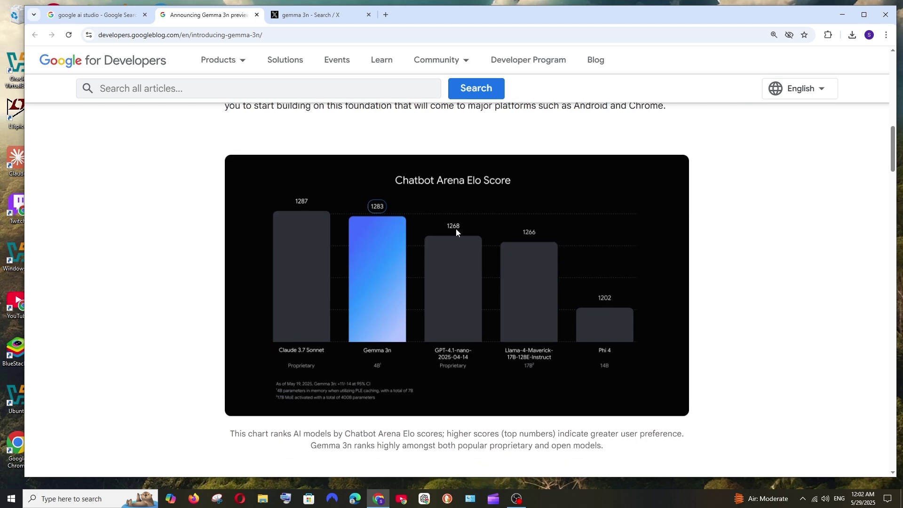
{"action": "scroll", "coordinate": [424, 233], "scroll_direction": "down", "scroll_amount": 1}
{"action": "scroll", "coordinate": [361, 275], "scroll_direction": "up", "scroll_amount": 1}
Step: Open Google AI Studio from the 'google ai studio' search results tab
{"action": "left_click", "coordinate": [126, 20]}
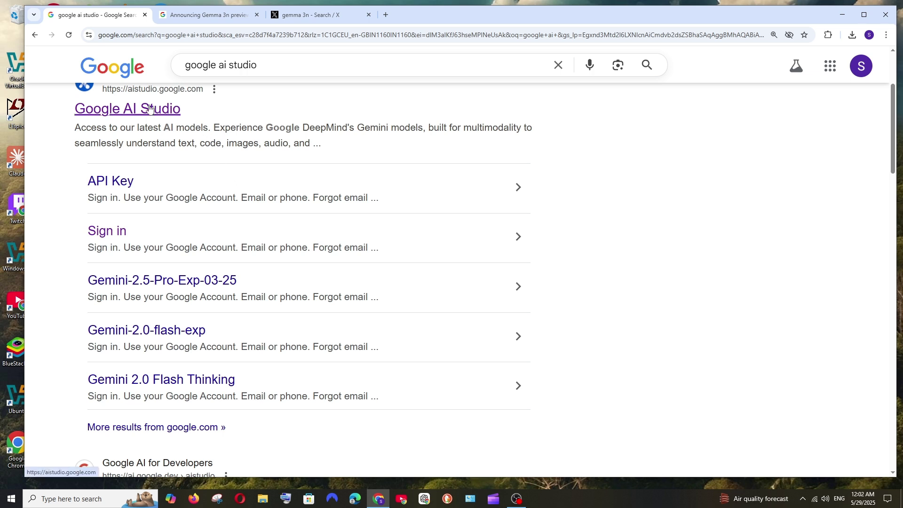
{"action": "left_click", "coordinate": [150, 109]}
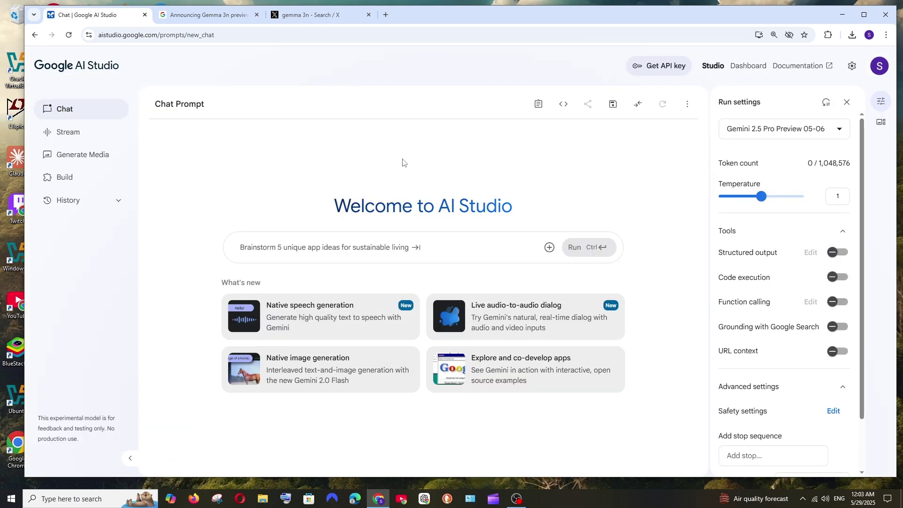
Step: Select Gemma 3n E4B from the Gemma models in Run settings
{"action": "left_click", "coordinate": [776, 138]}
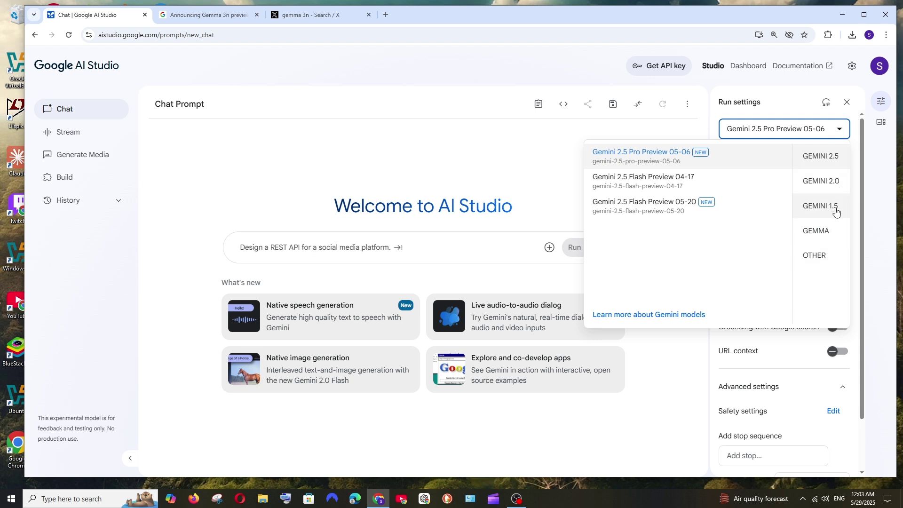
{"action": "left_click", "coordinate": [822, 234]}
{"action": "mouse_move", "coordinate": [618, 256]}
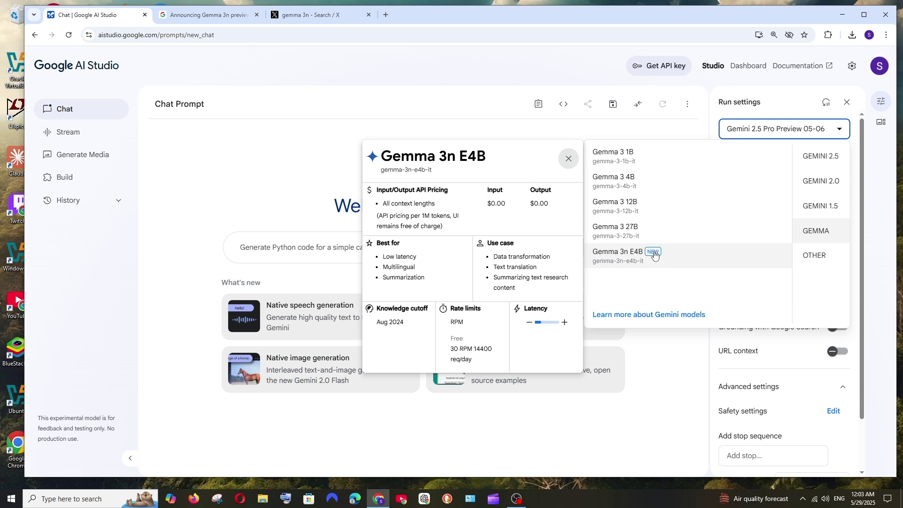
{"action": "left_click", "coordinate": [698, 256]}
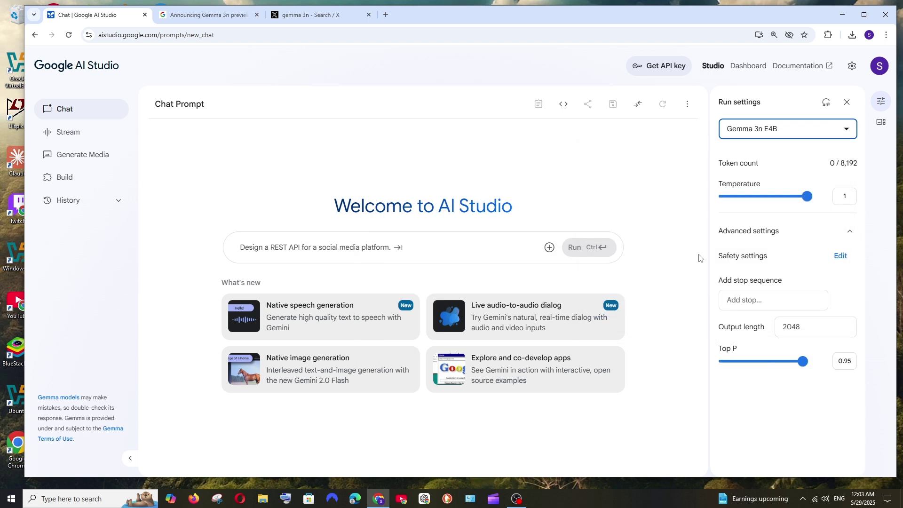